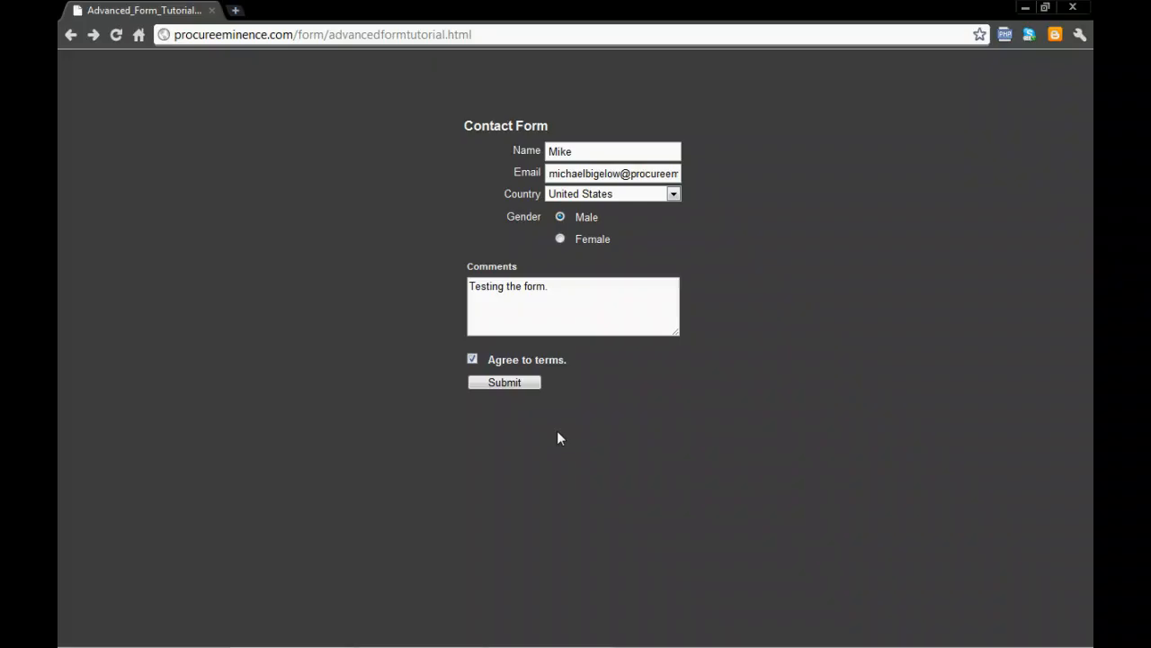
Submit the filled-in contact form in the browser and switch to Web Easy Professional
left_click(518, 383)
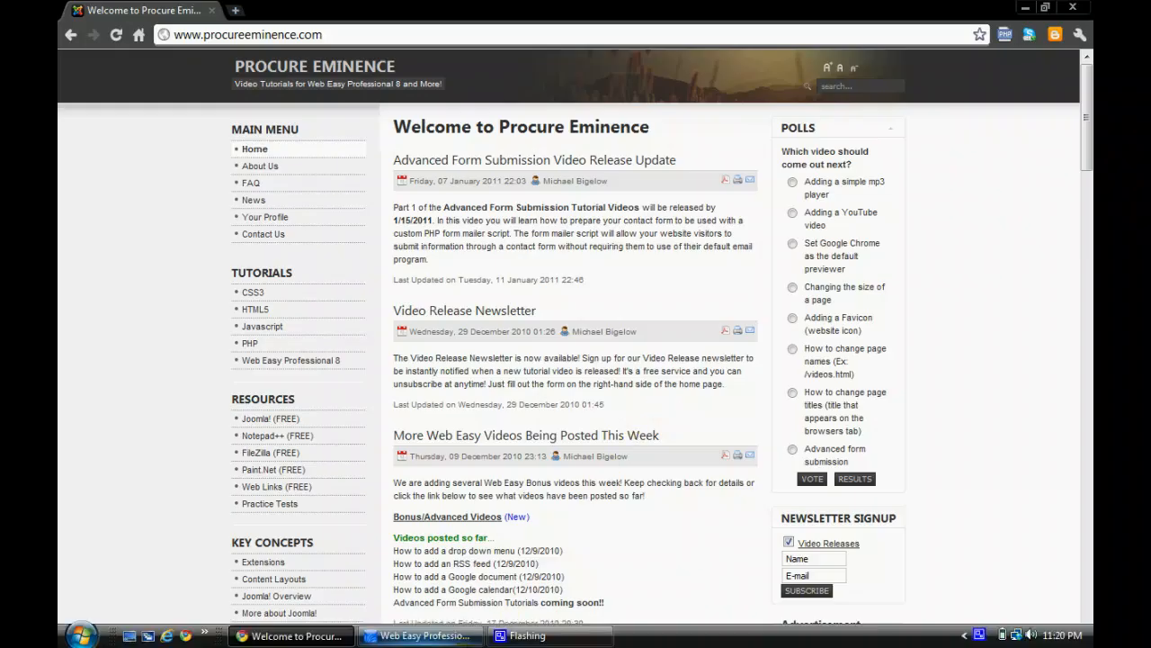
left_click(440, 635)
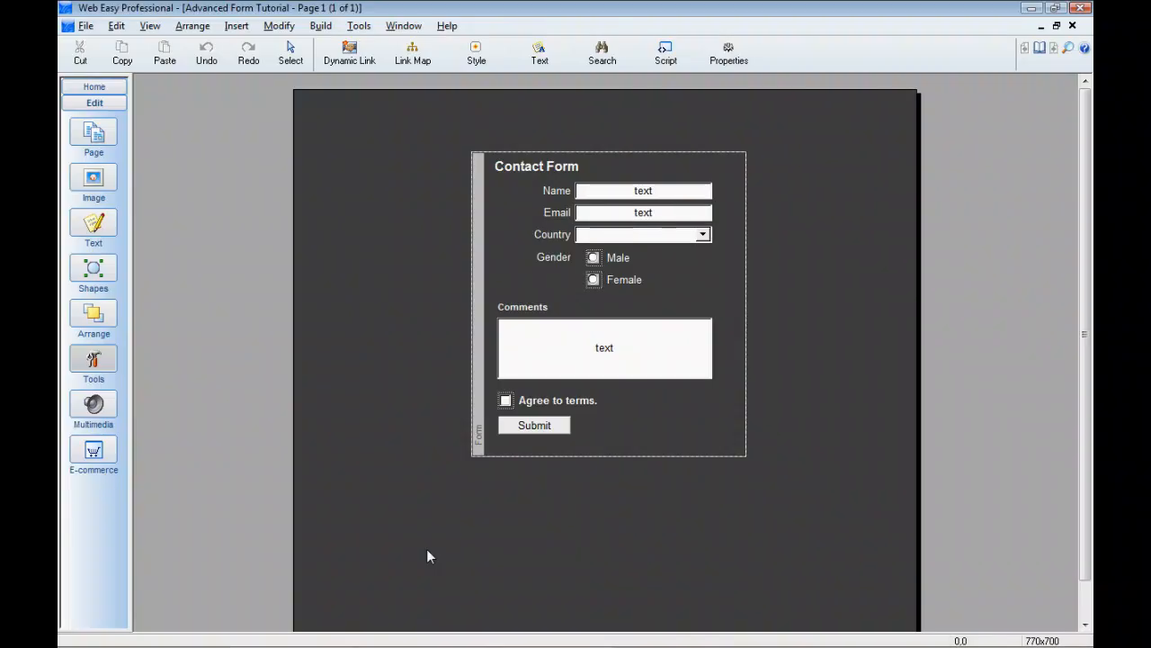
Show the item properties and set the HTML name of the Name text field to "Name"
key("F4")
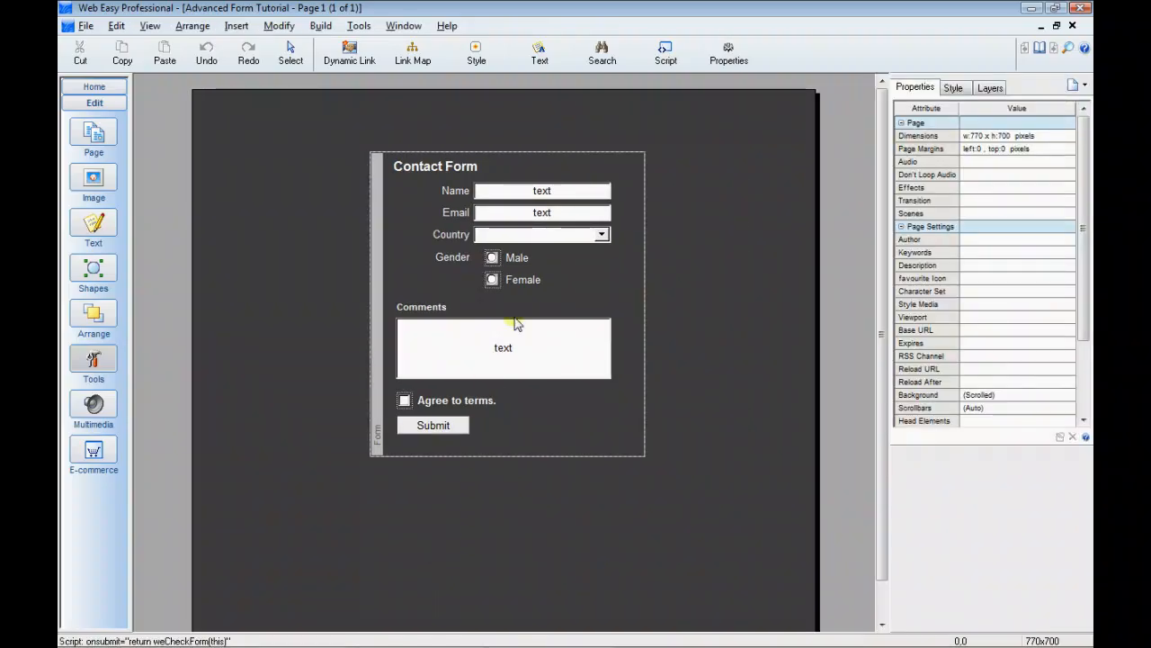
left_click(554, 191)
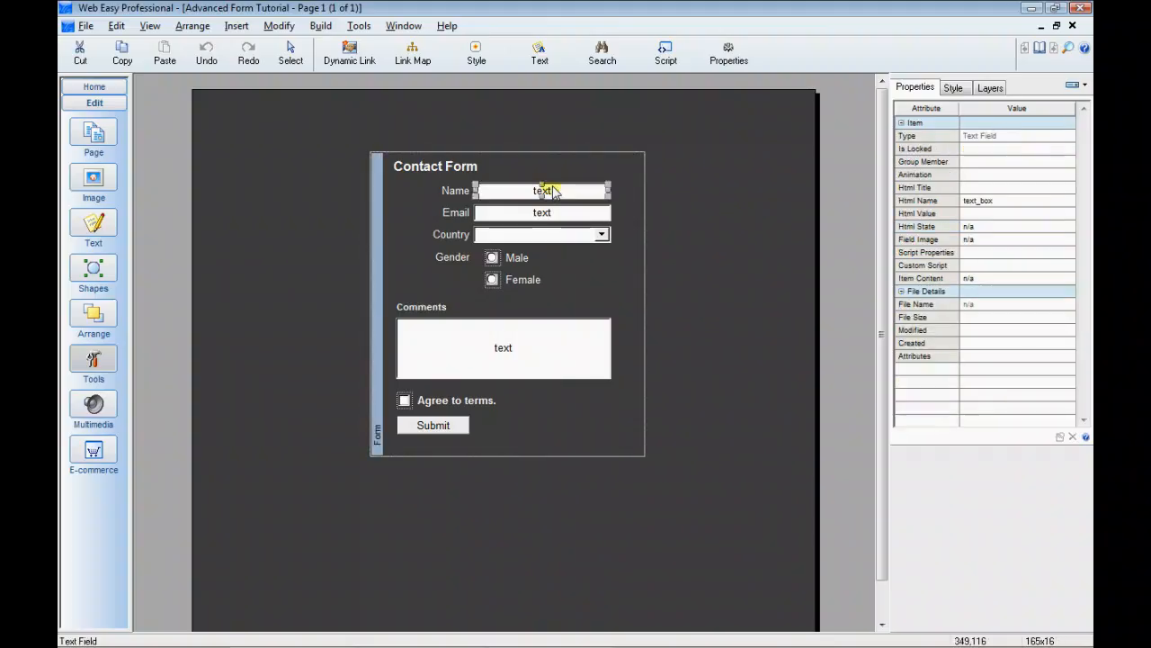
left_click(977, 204)
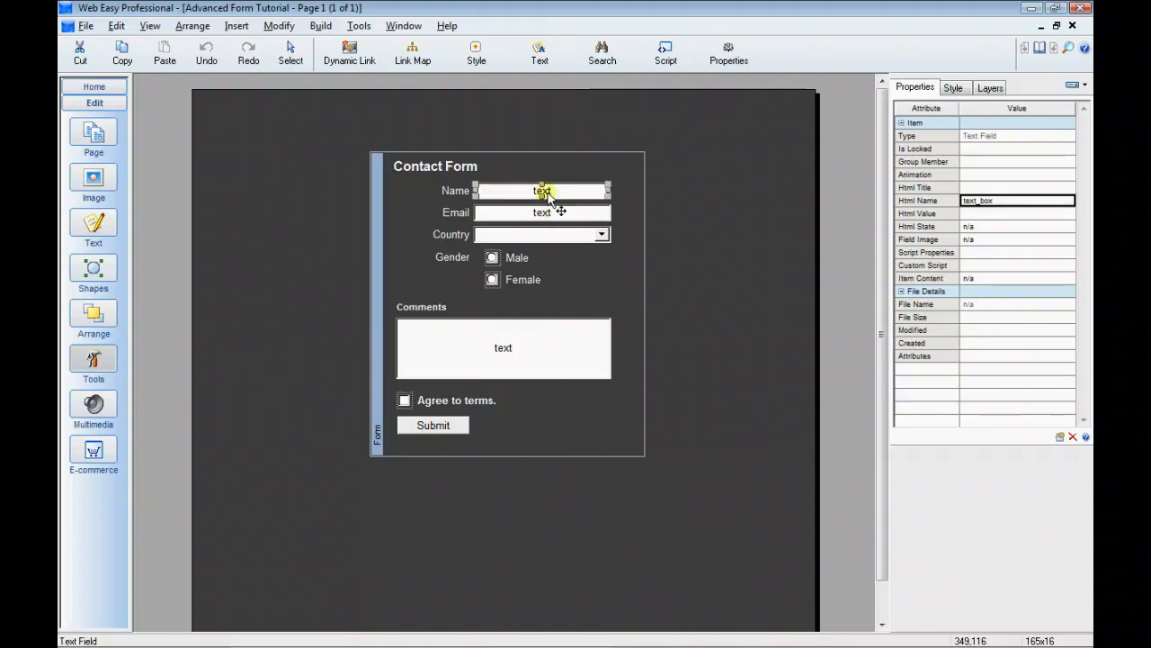
double_click(983, 201)
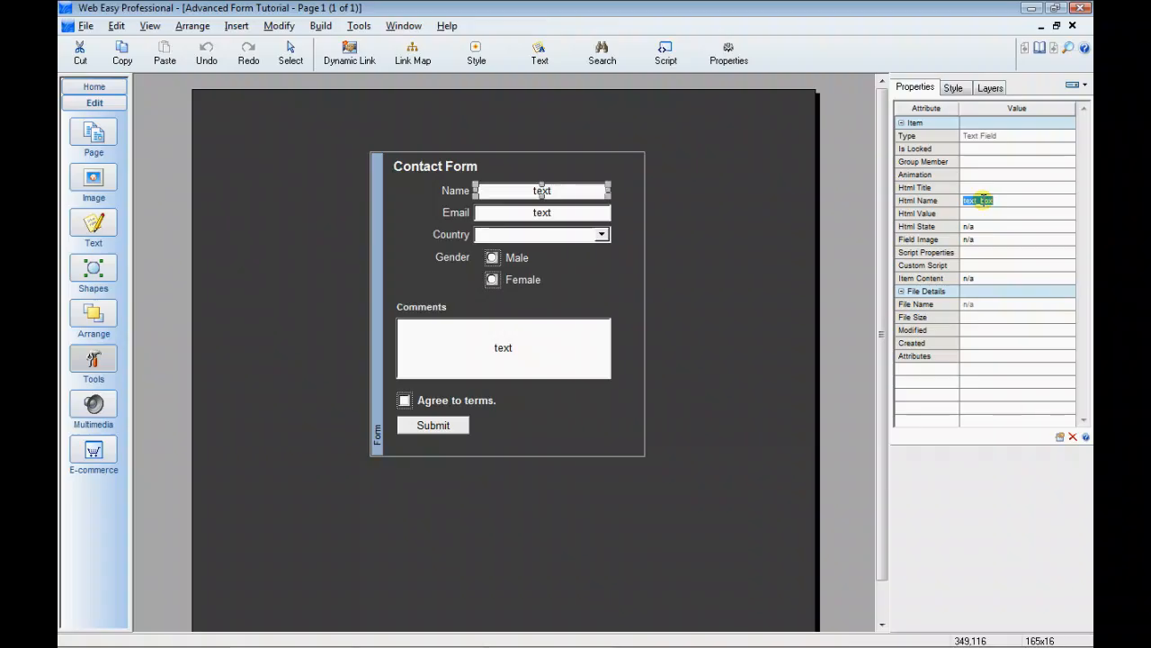
type("Name")
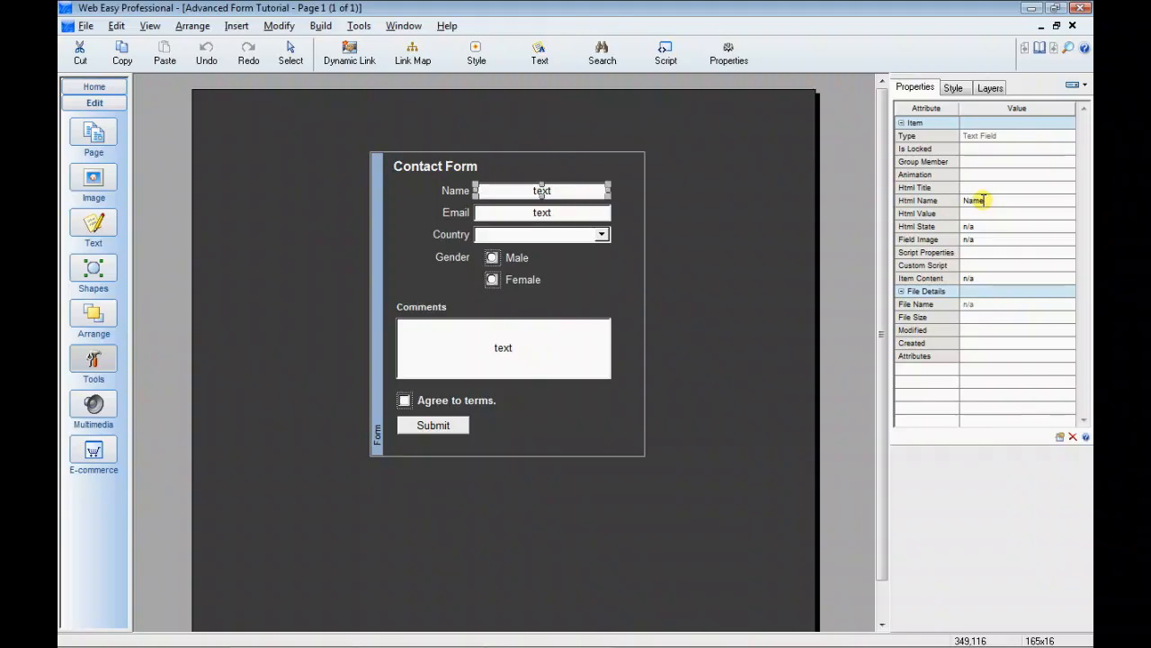
Set the HTML name of the Email text field to "Email"
left_click(585, 218)
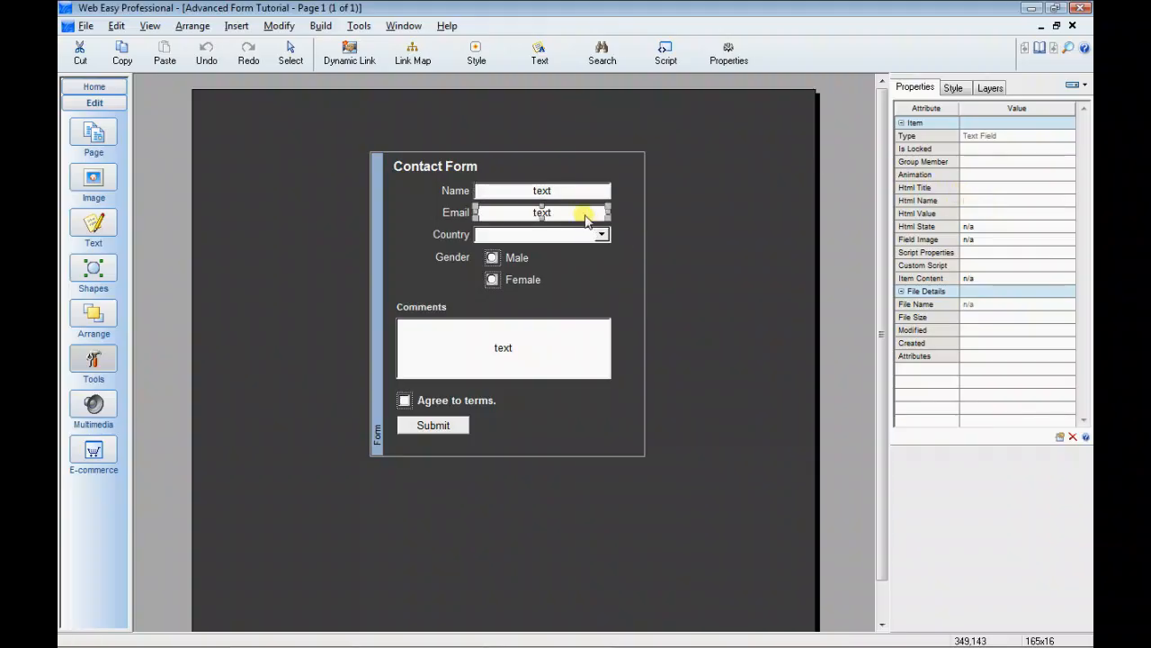
left_click(981, 202)
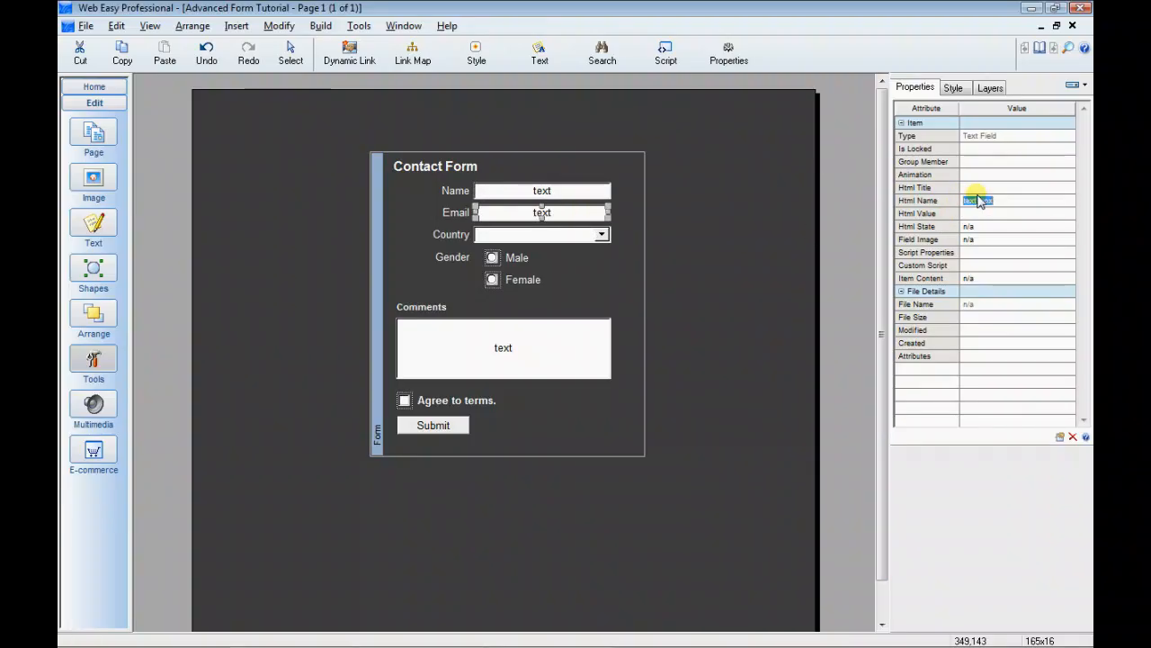
type("Email")
key("Return")
Set the HTML name of the Country combo box to "Country"
left_click(554, 235)
left_click(978, 202)
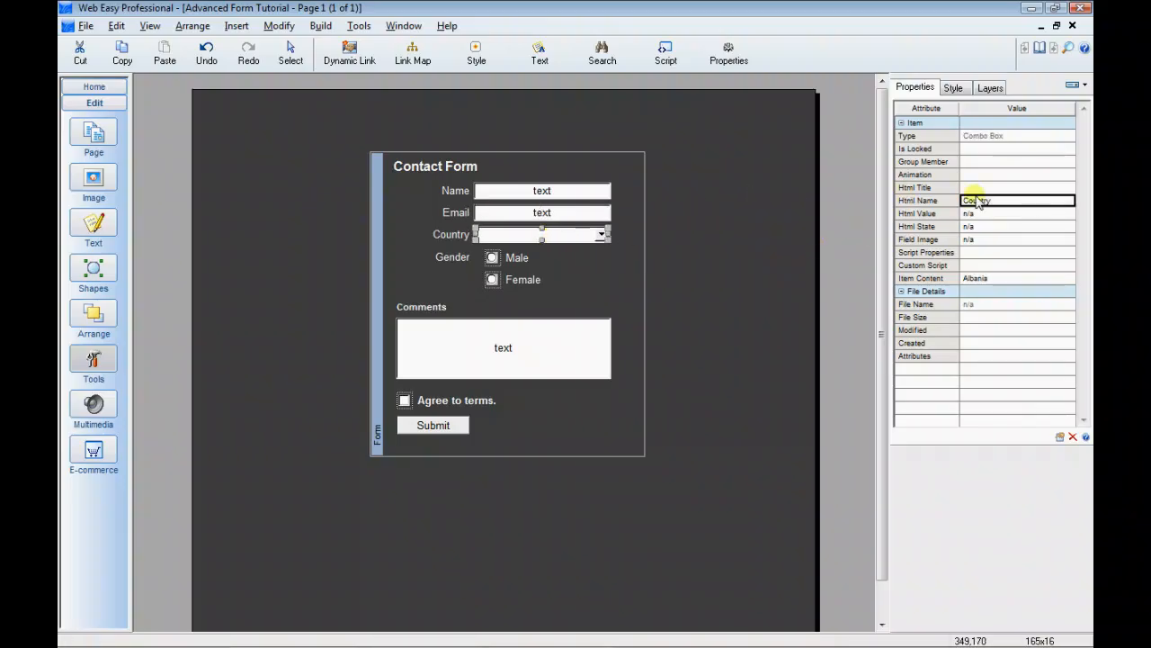
double_click(990, 201)
type("Cou")
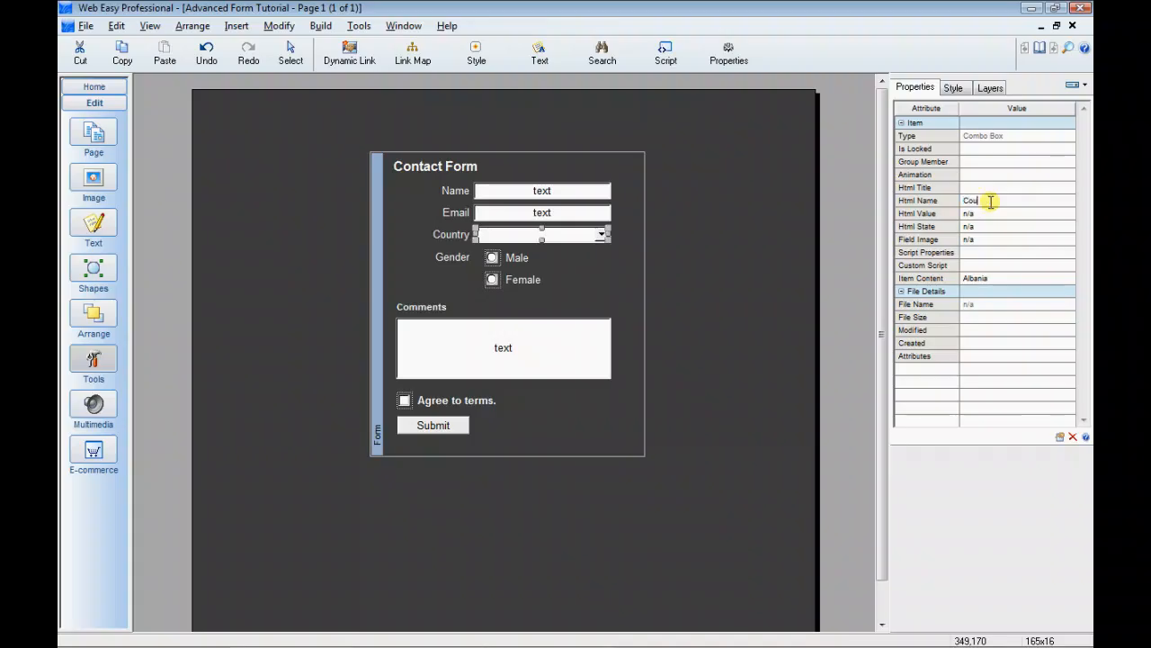
type("ntry")
key("Return")
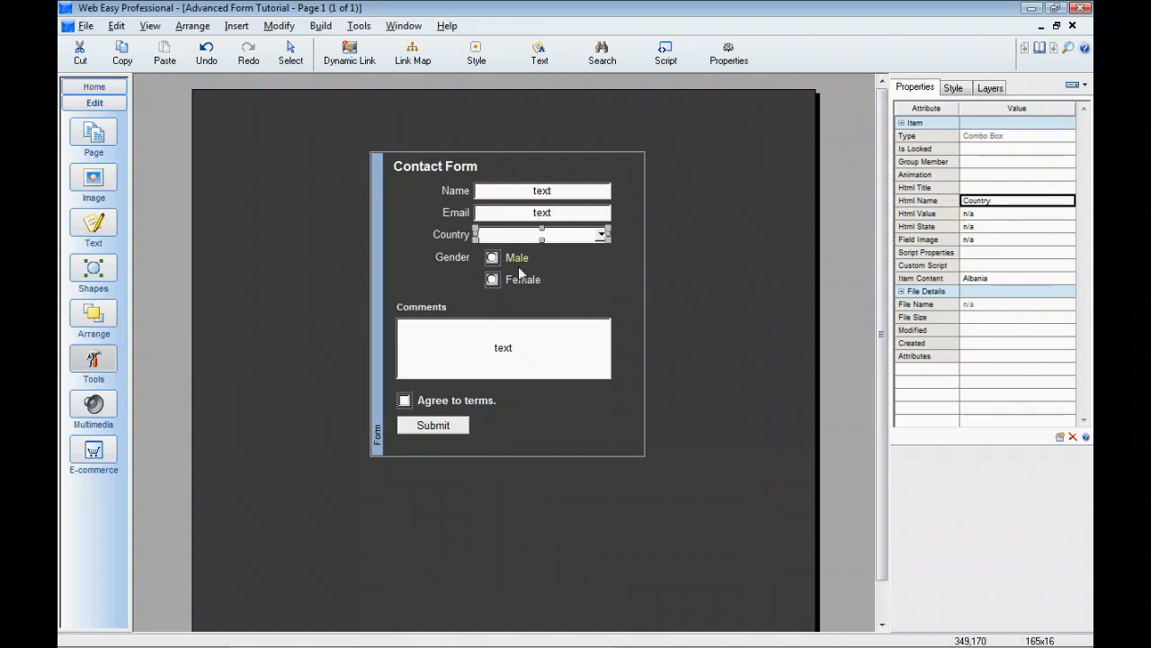
Give both the Male and Female radio buttons the same HTML name, "Gender"
left_click(492, 260)
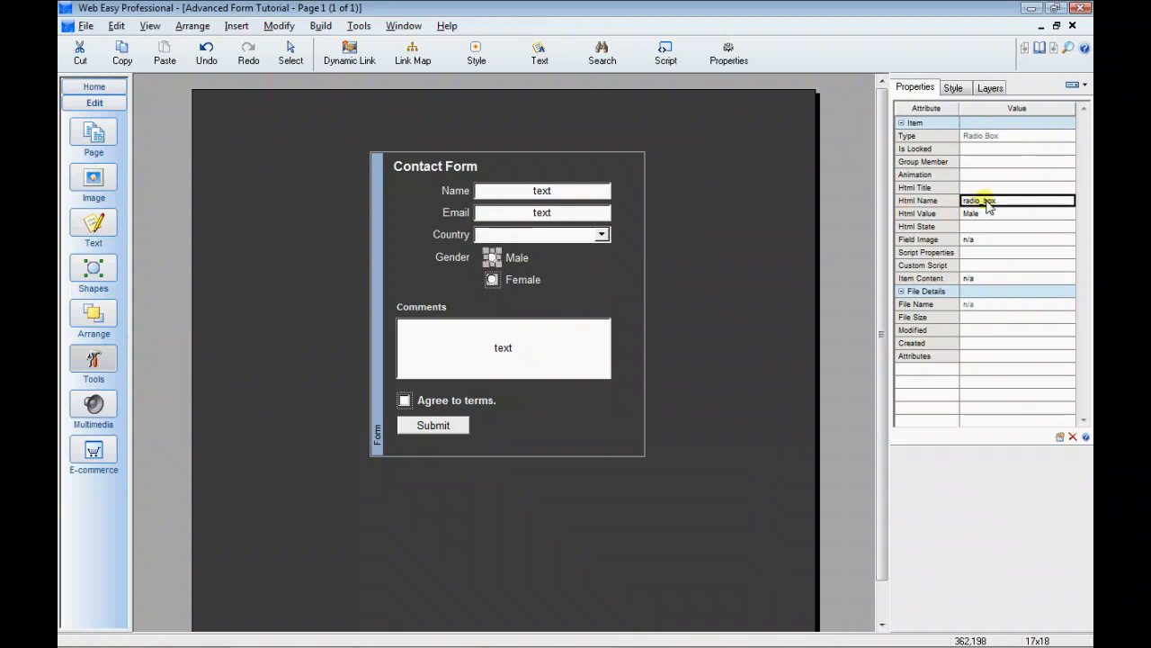
left_click(983, 199)
type("Gender")
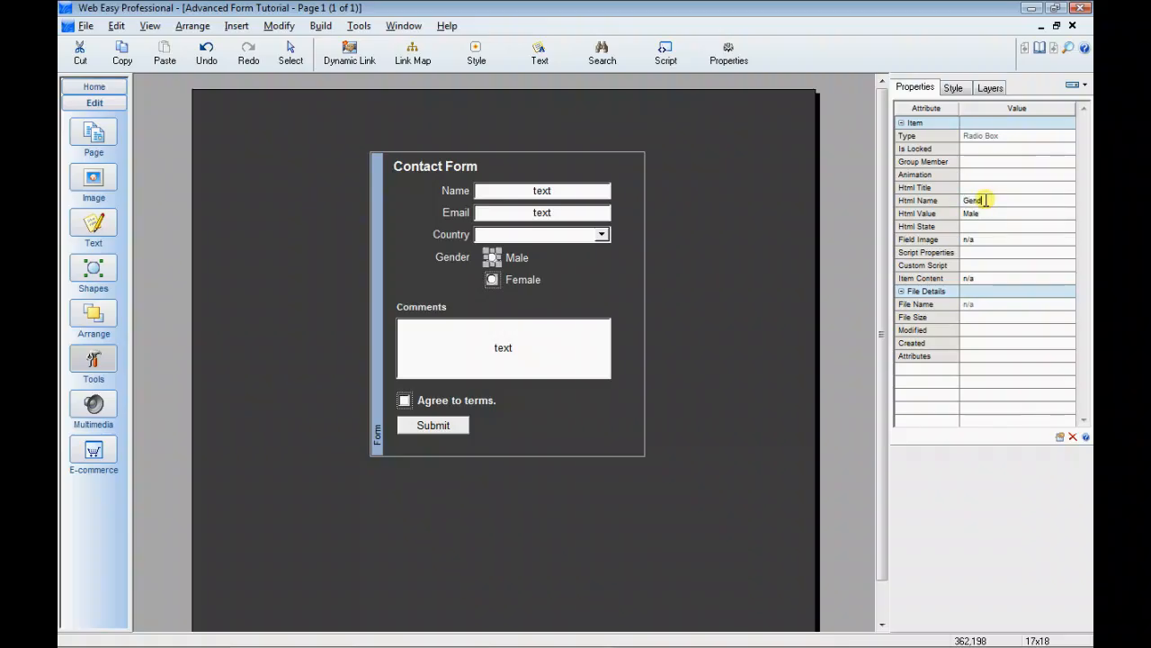
left_click(492, 279)
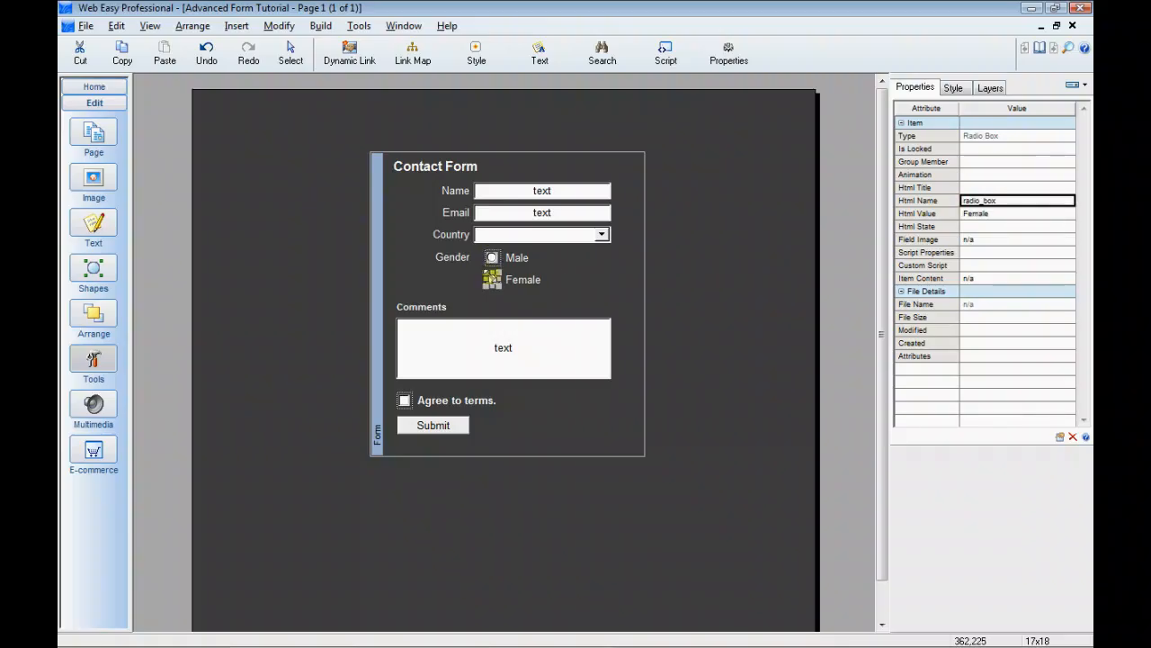
left_click(966, 198)
type("Gender")
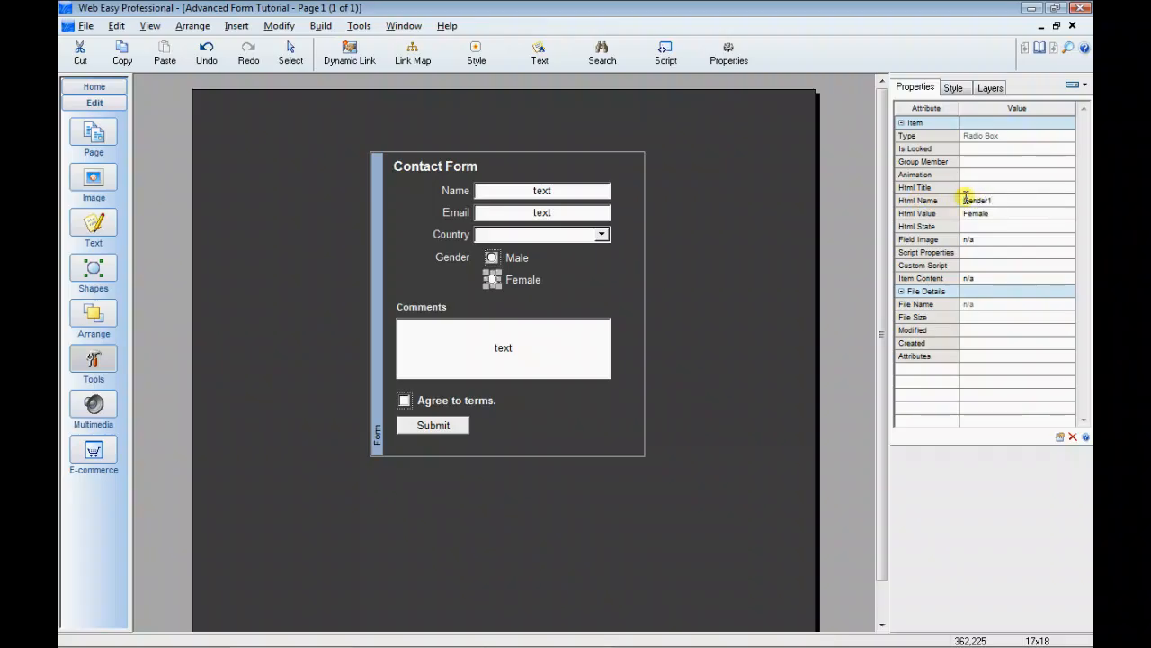
type("1")
key("BackSpace")
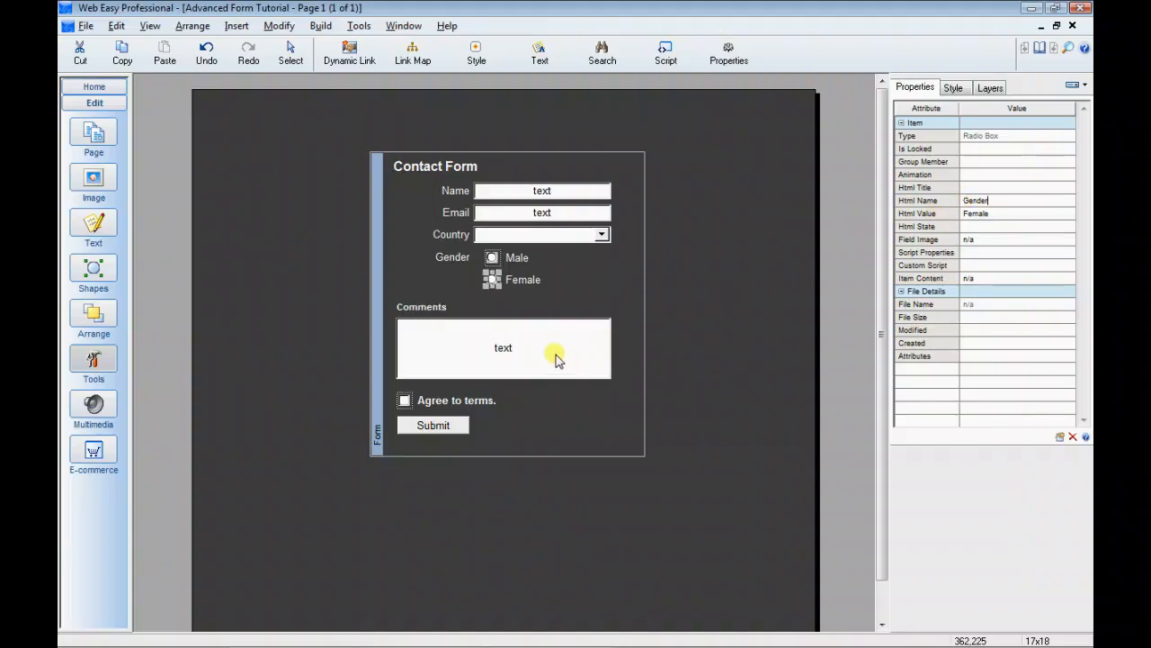
Set the HTML name of the comments text area to "Comments"
left_click(550, 358)
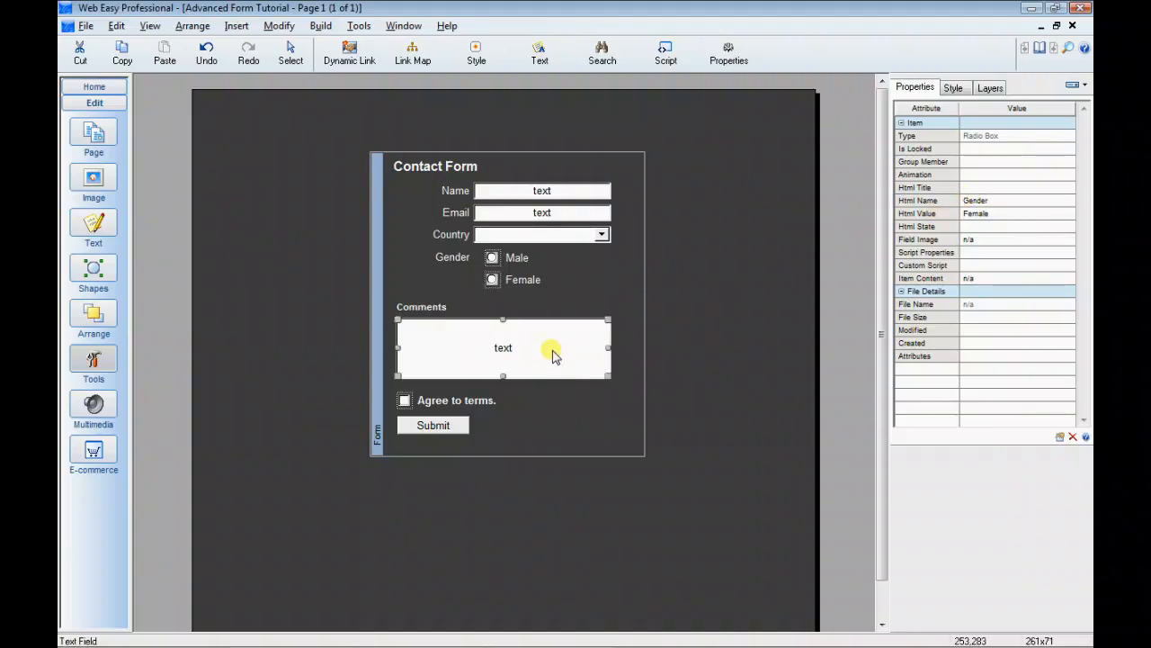
double_click(981, 200)
type("Comments")
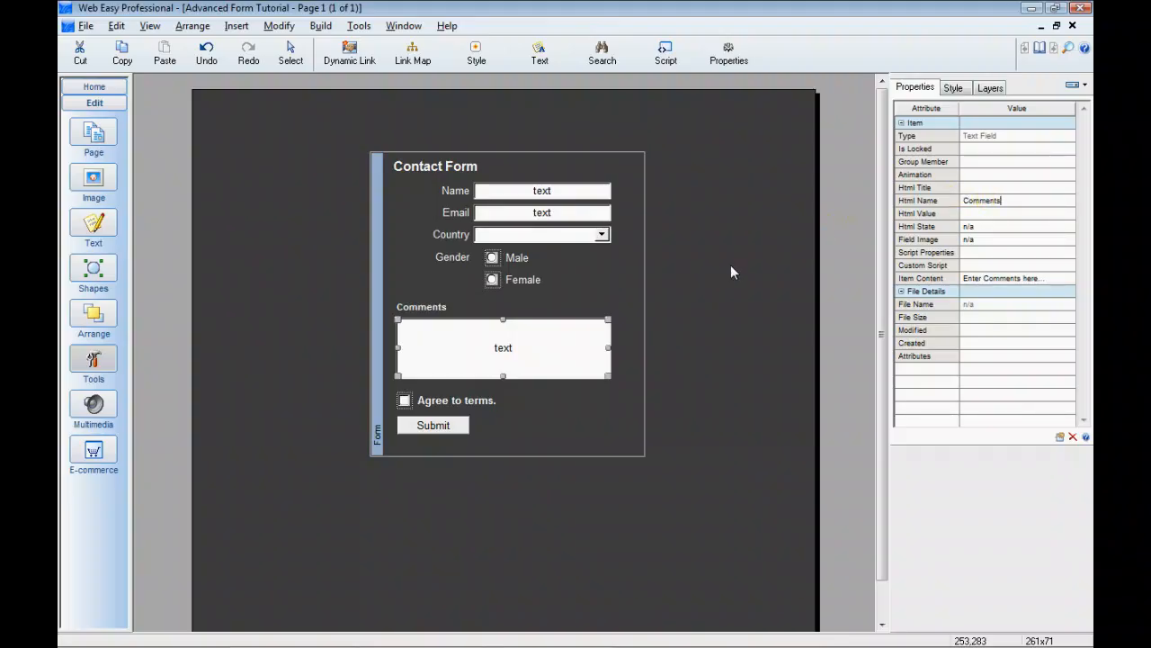
Set the HTML name of the "Agree to terms." check box to "Agree"
left_click(404, 400)
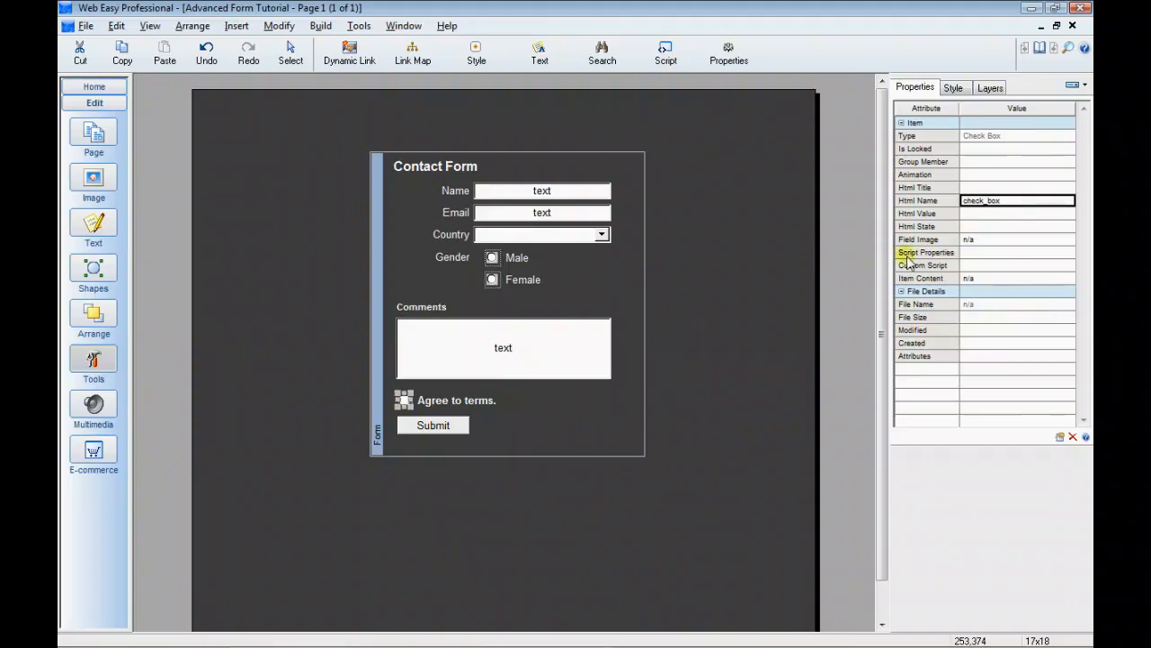
double_click(993, 200)
type("Agree")
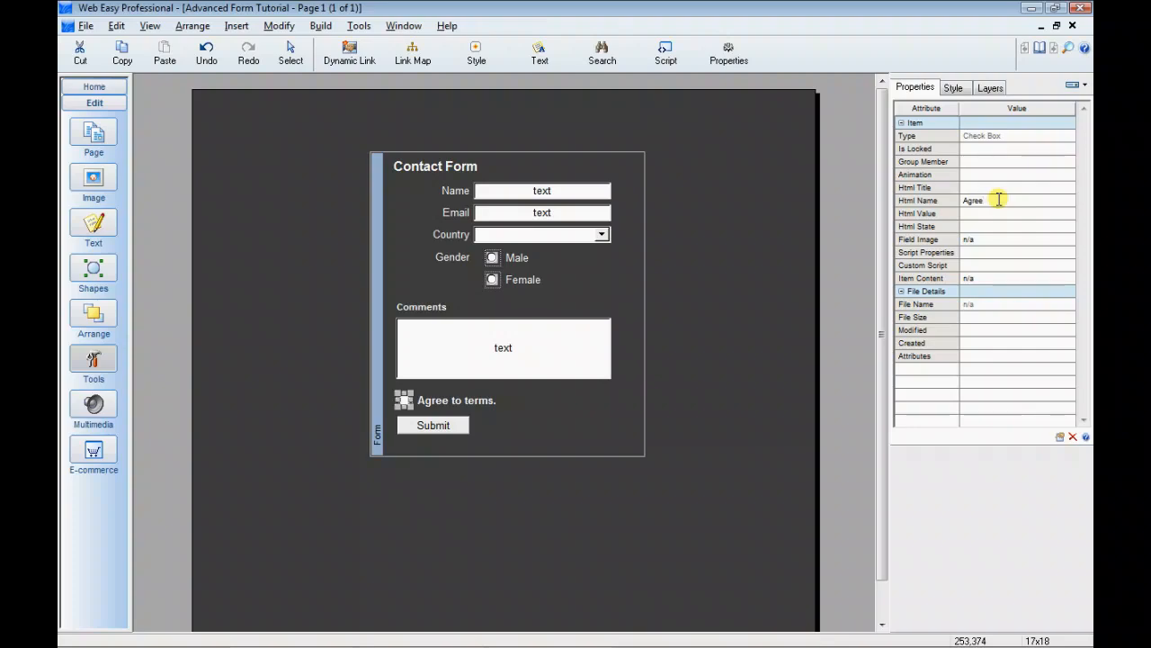
key("Return")
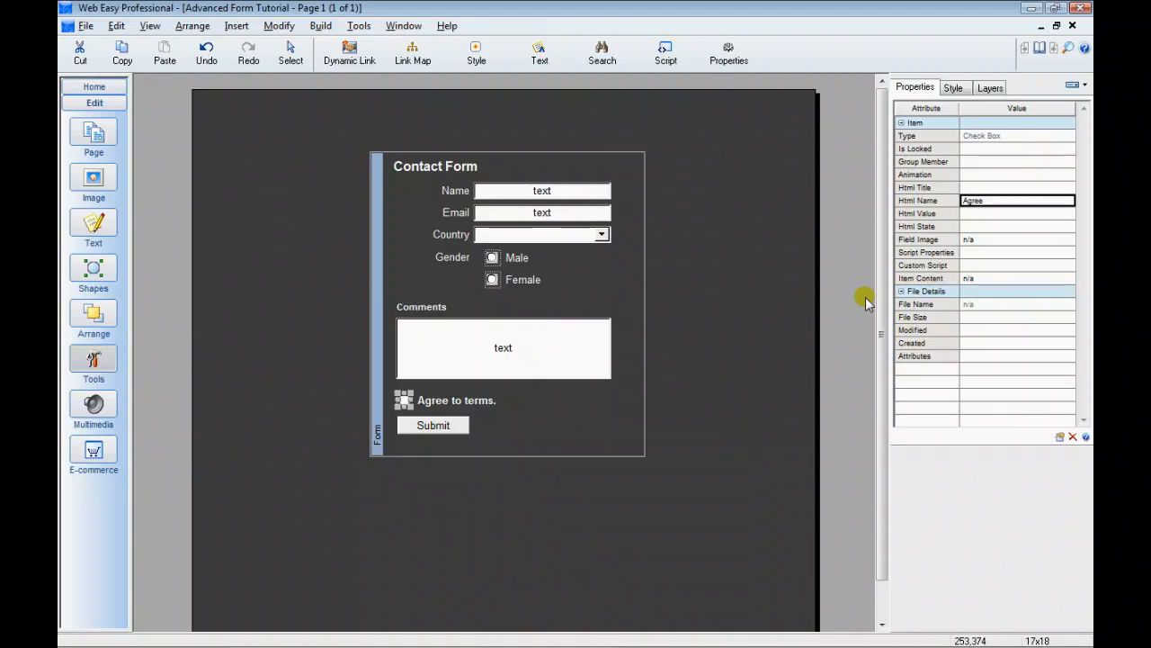
Replace the HTML action of the form container with "/formmailer.php"
left_click(382, 337)
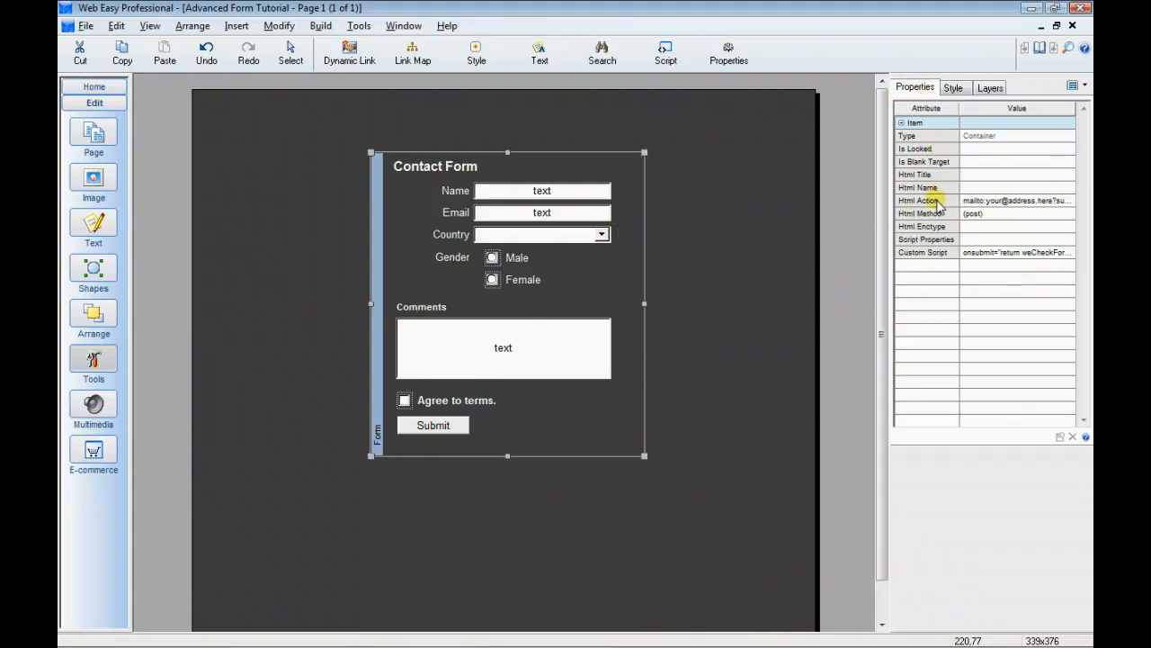
left_click(973, 201)
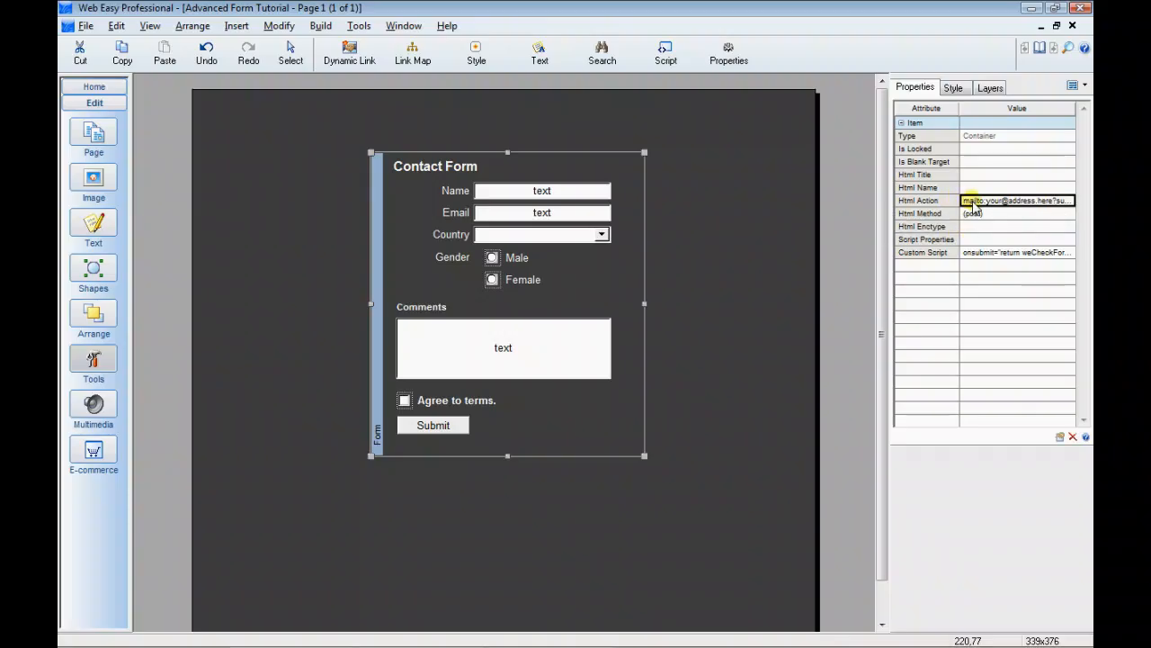
left_click(974, 203)
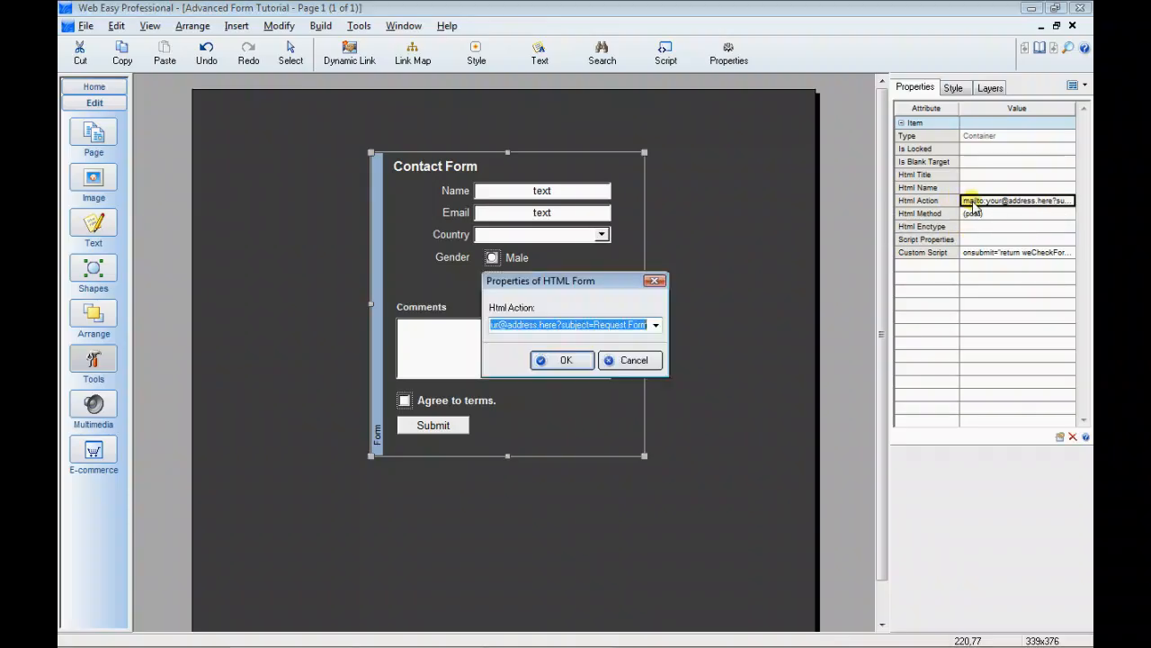
key("Delete")
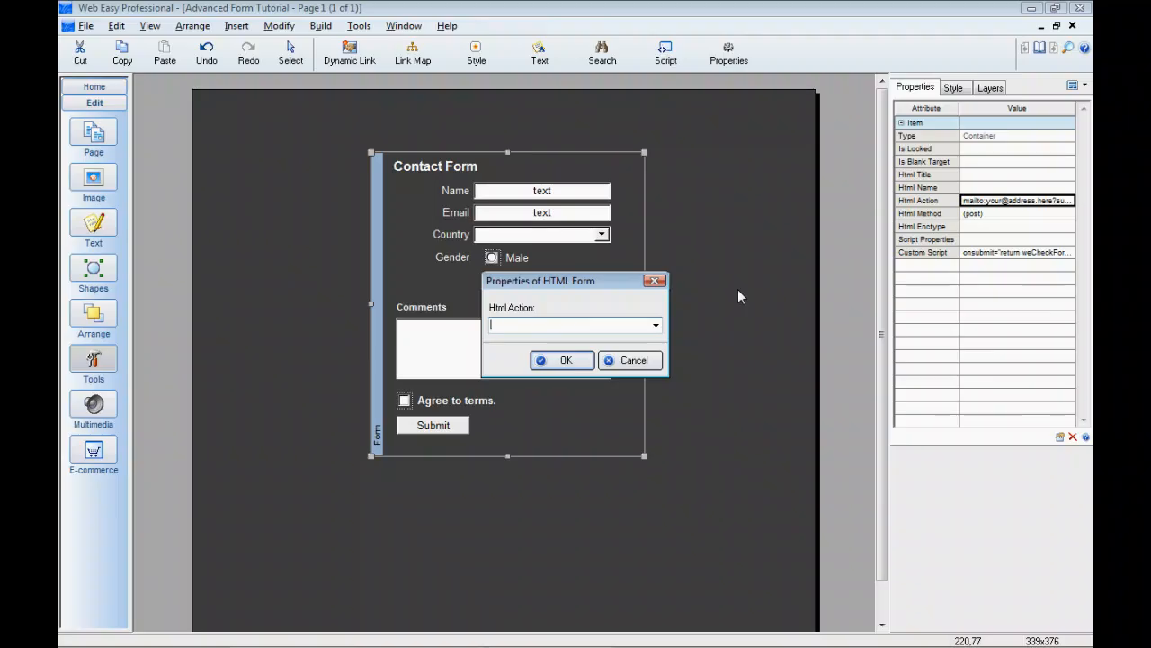
type("/formmailer.php")
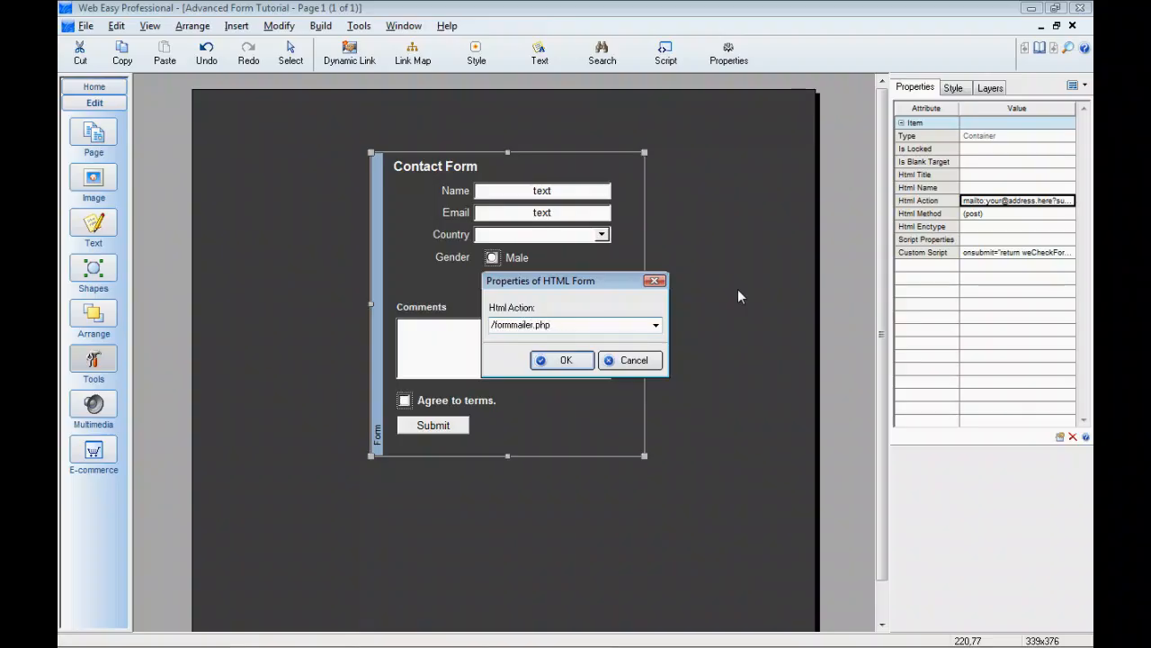
left_click(567, 360)
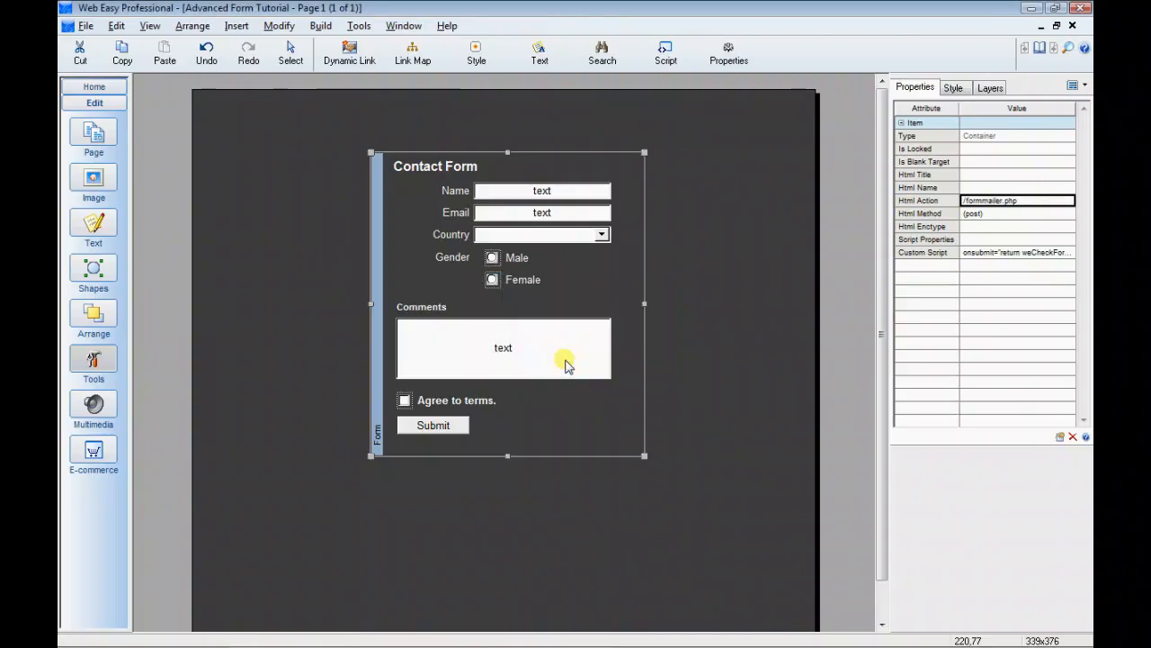